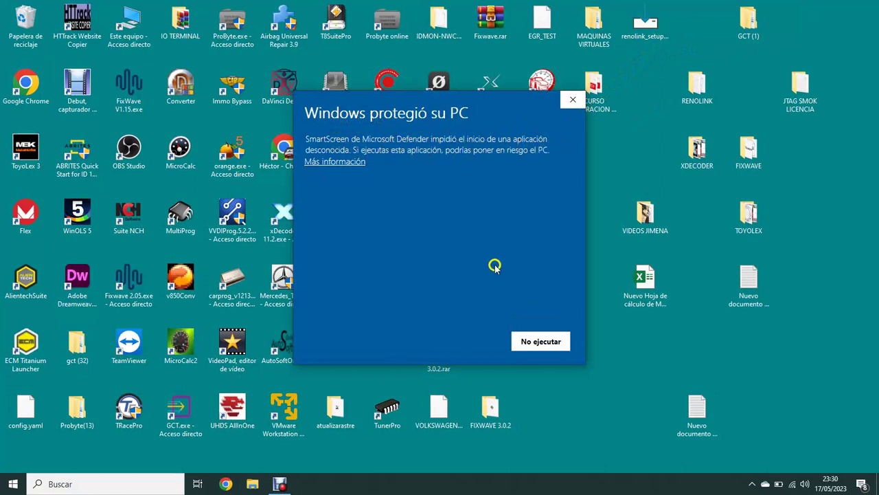
- Run the blocked RenOLink 2.08 installer anyway and accept the existing folder C:\Program Files (x86)\RenOLink as the install destination
click(325, 160)
click(439, 341)
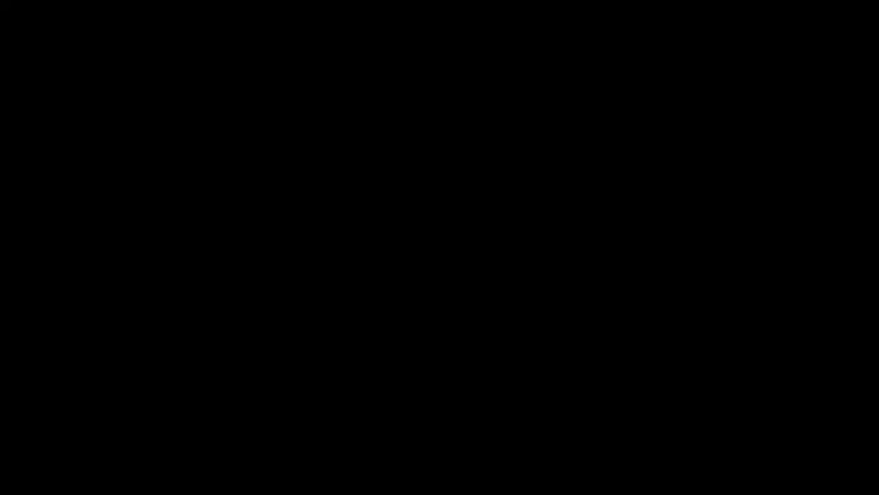
click(386, 316)
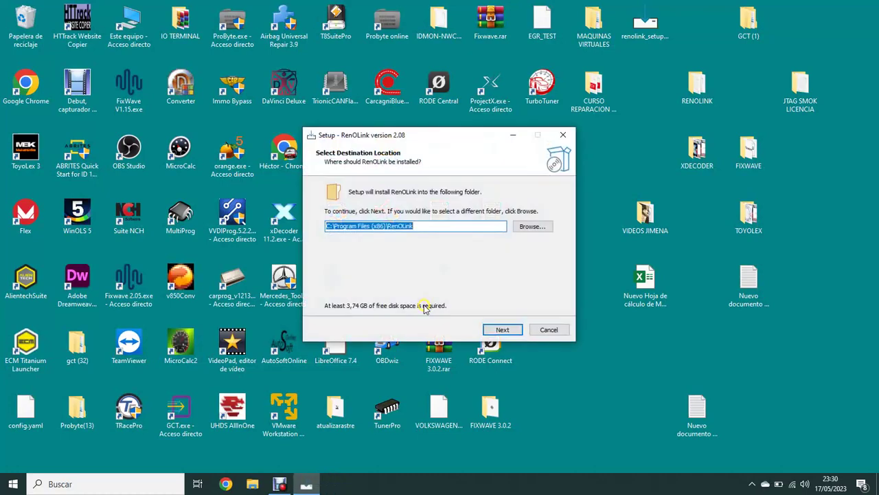
click(495, 331)
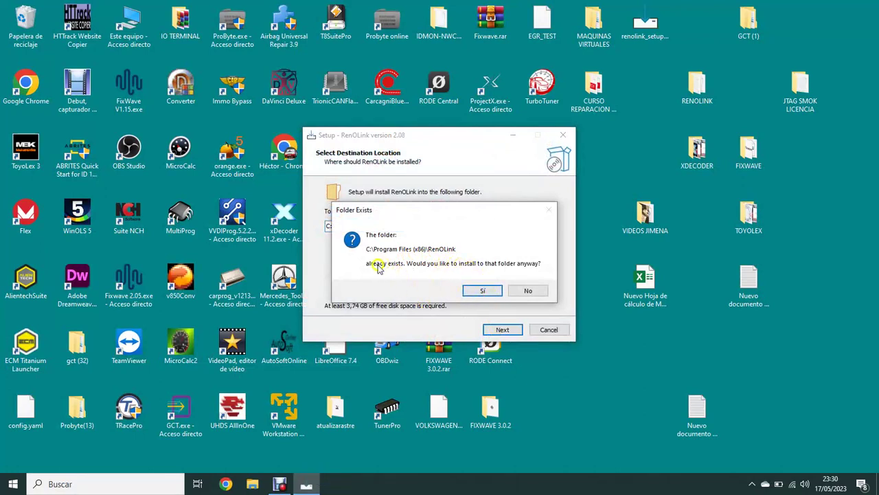
click(485, 290)
- Install RenOLink with RenOLink 2.08 as its Start Menu folder, and launch the installed program from the desktop
click(362, 226)
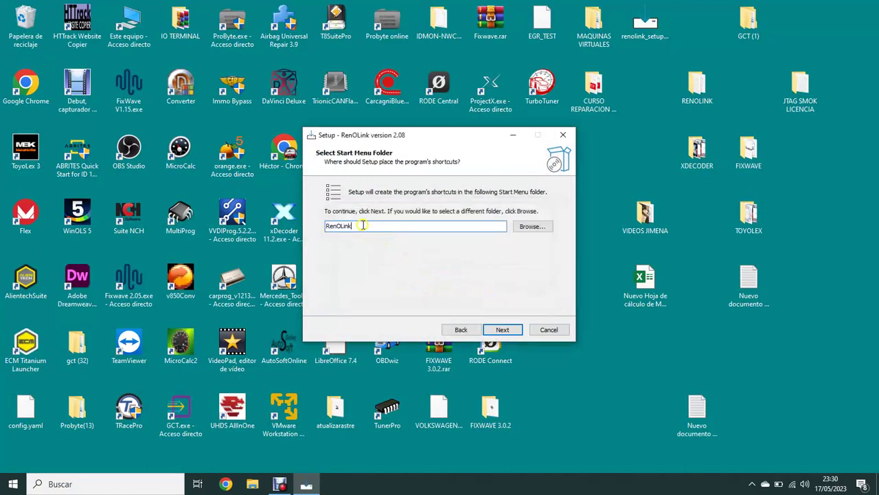
text(2.08)
click(504, 331)
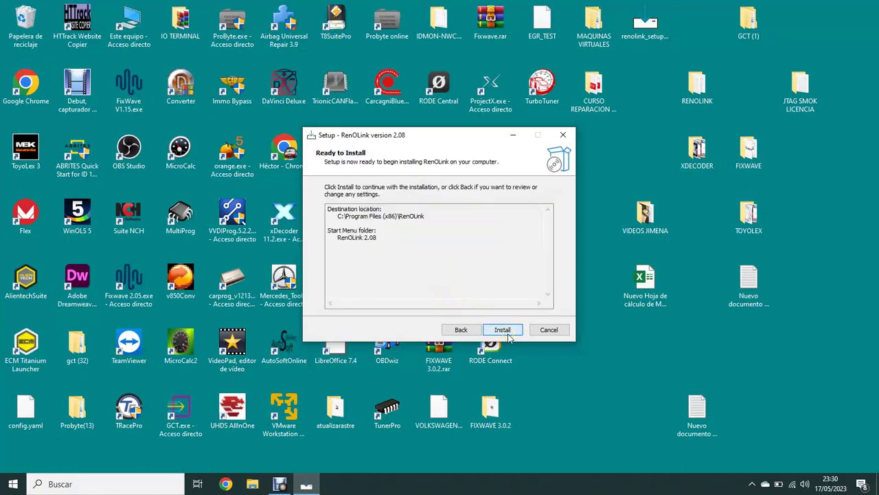
click(505, 331)
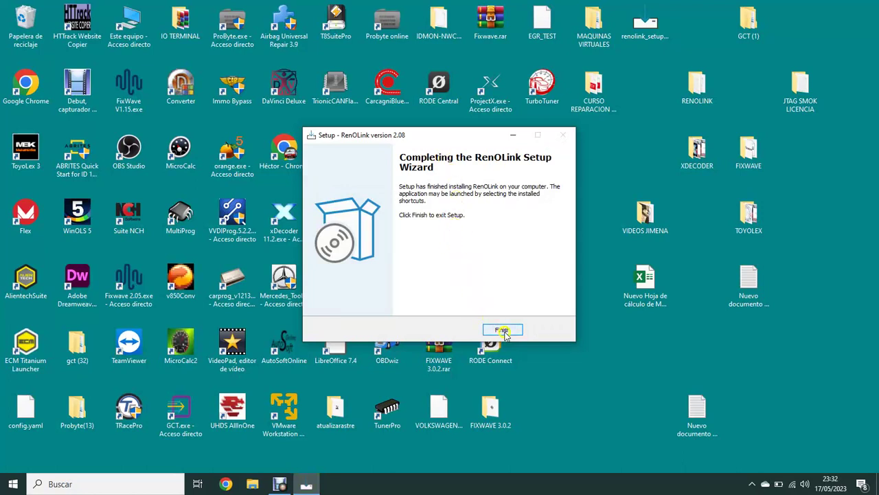
click(505, 330)
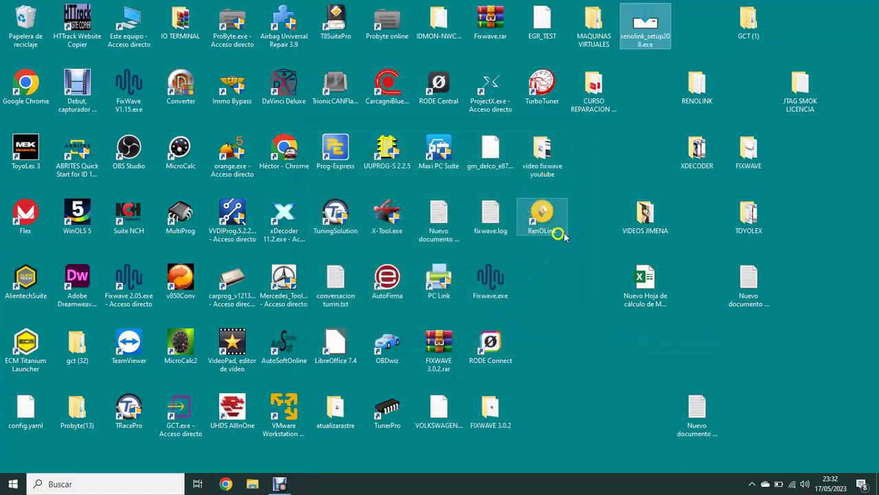
click(542, 221)
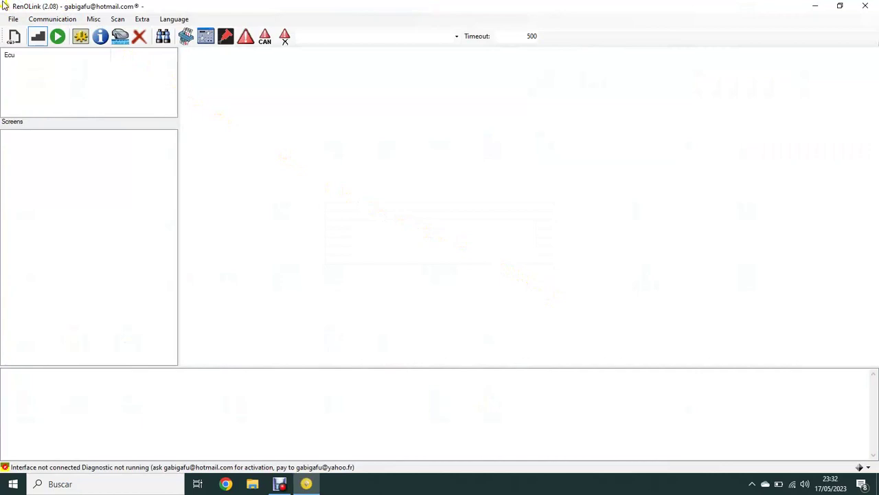
- Switch the interface language to French and restore it to English
click(143, 19)
mouse_move(162, 21)
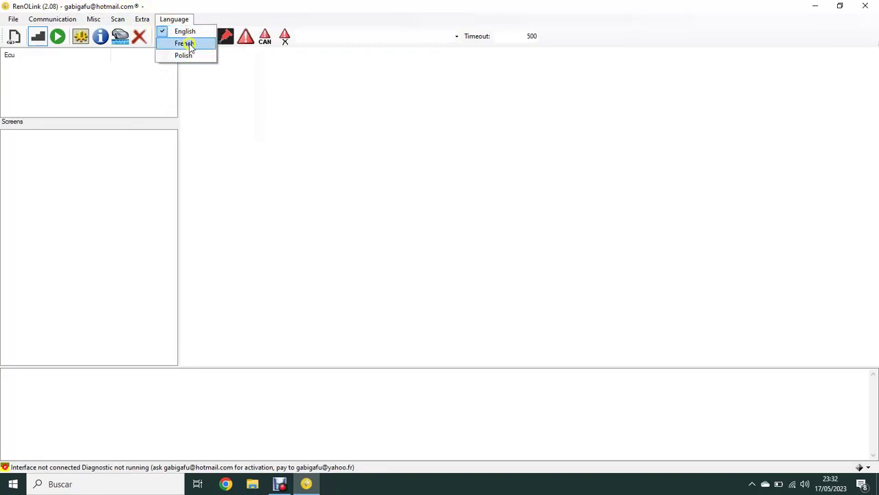
click(189, 45)
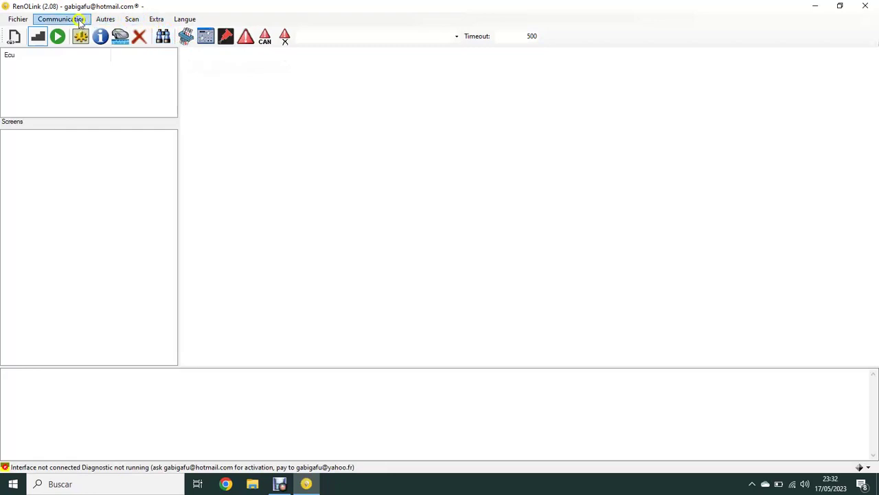
click(184, 19)
click(192, 32)
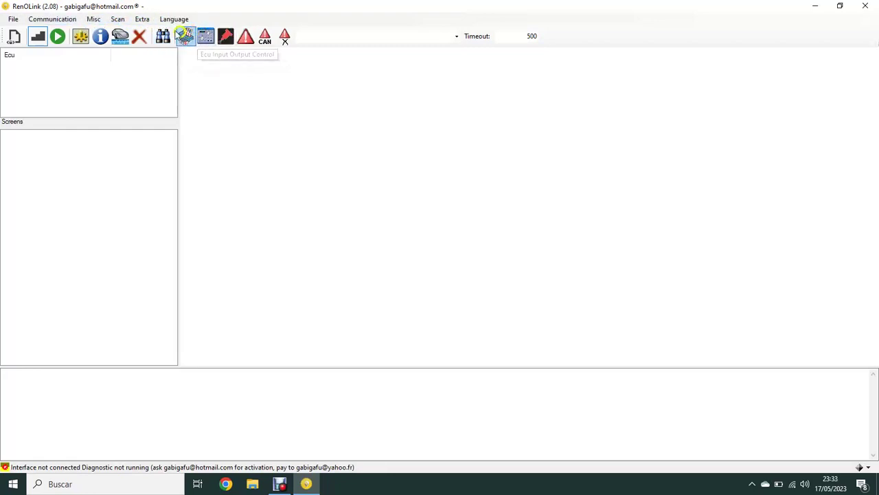
- Examine the UCH models offered by the Bcm Cleaner, pick HFM Clio4, Captur, and close the dialog without connecting
click(144, 21)
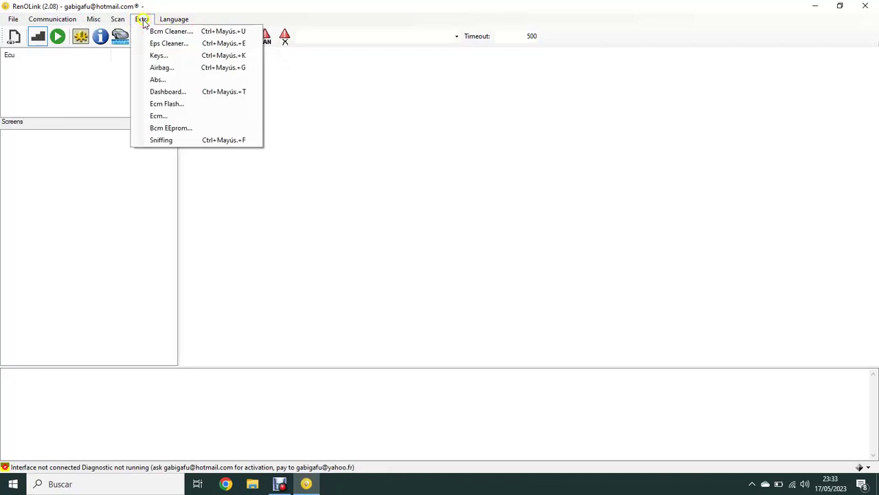
click(172, 33)
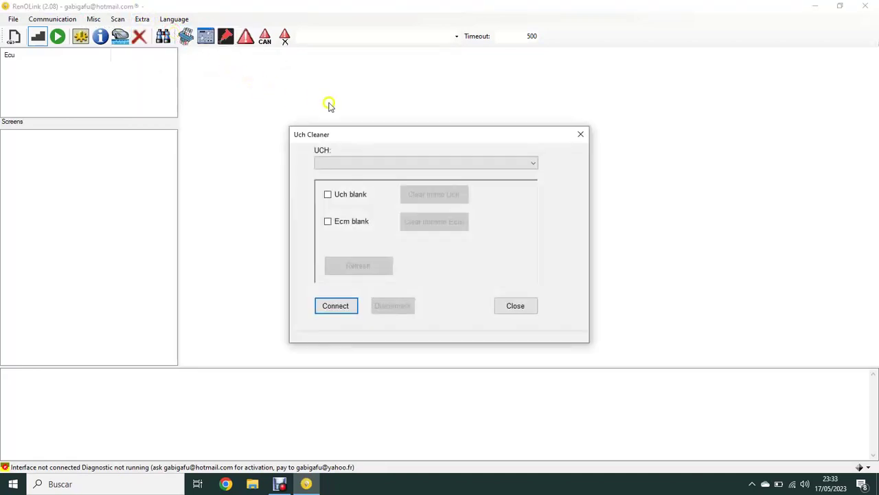
click(535, 165)
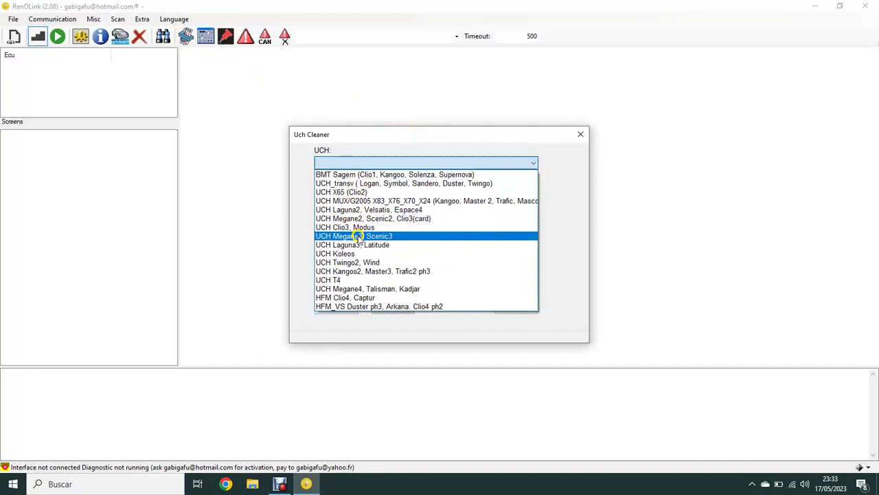
click(366, 298)
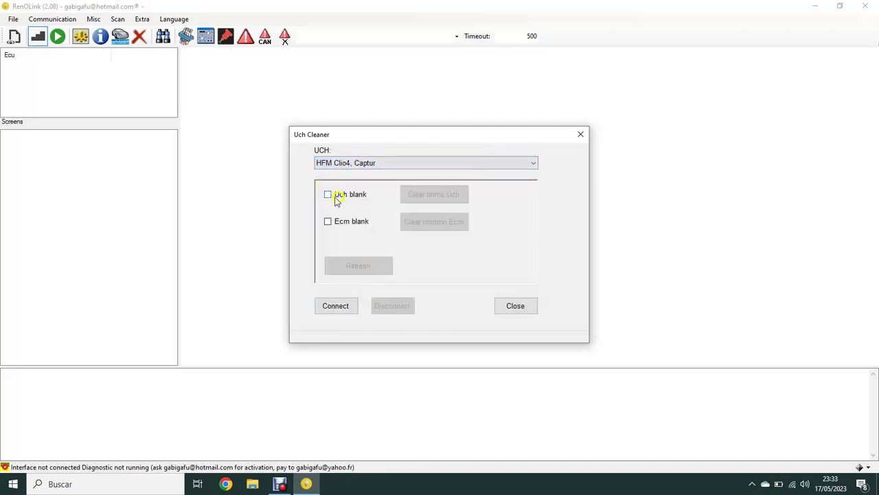
click(521, 304)
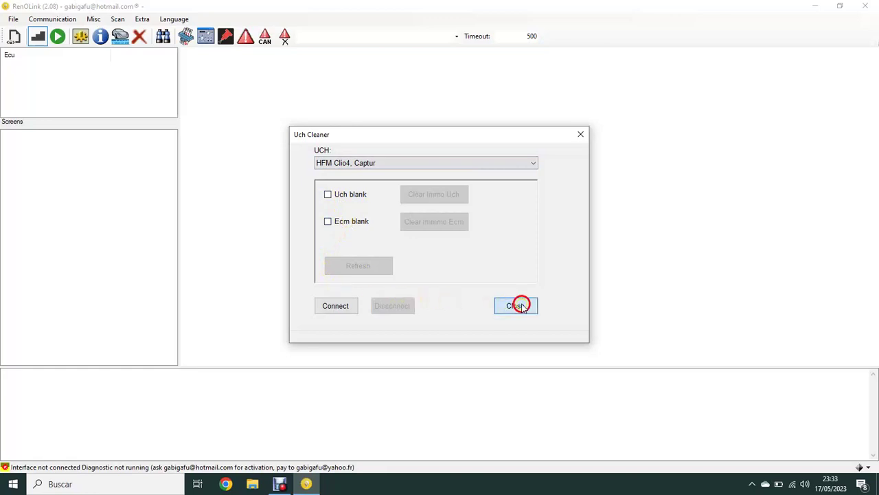
- Examine the steering modules offered by the Eps Cleaner and close it without choosing one
click(142, 19)
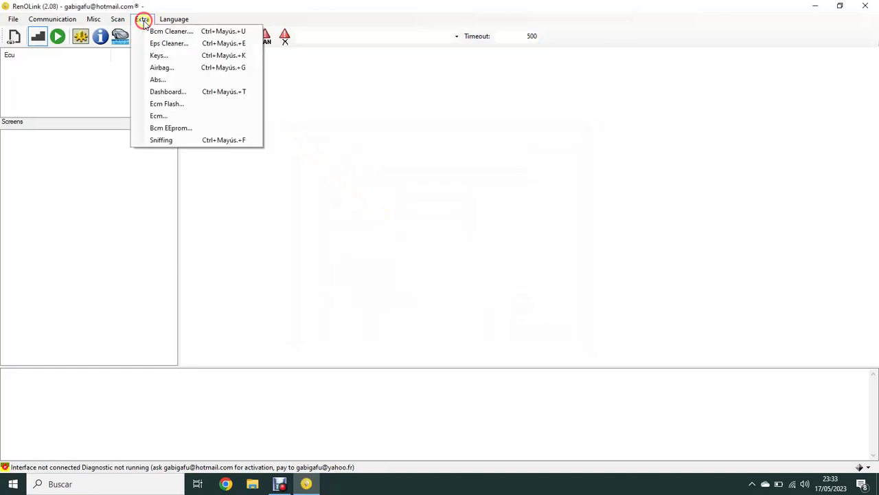
click(159, 46)
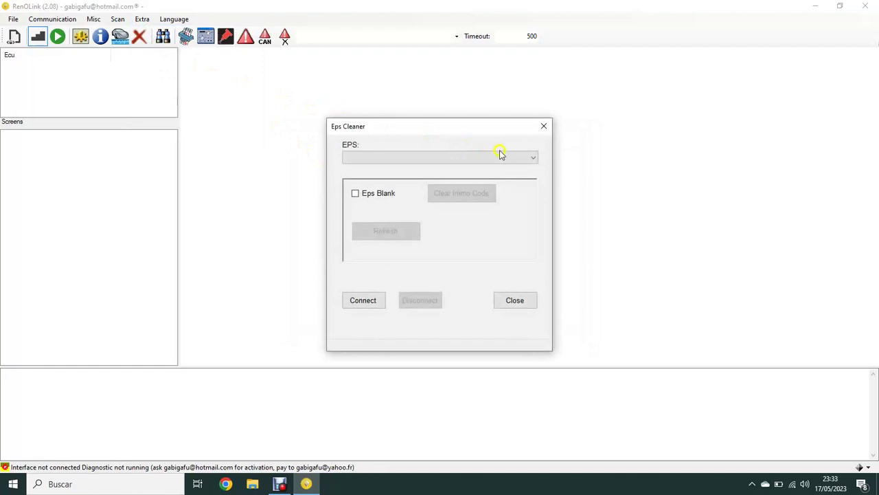
click(532, 160)
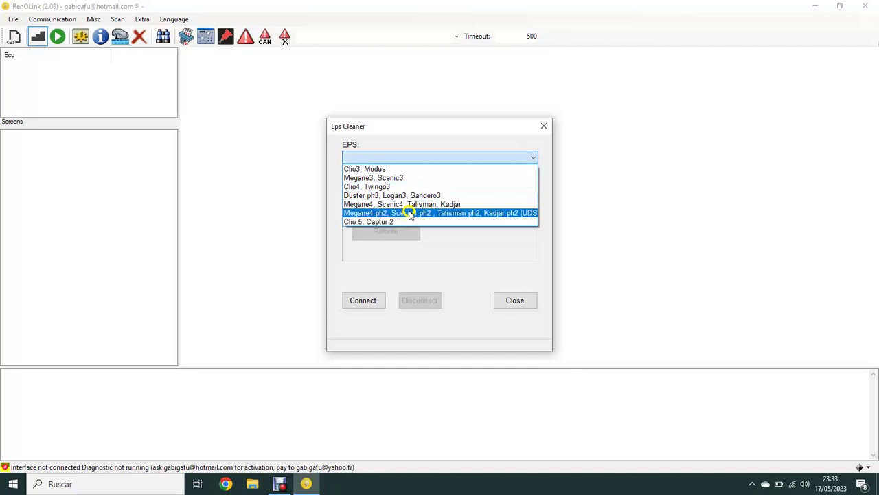
click(545, 129)
click(544, 129)
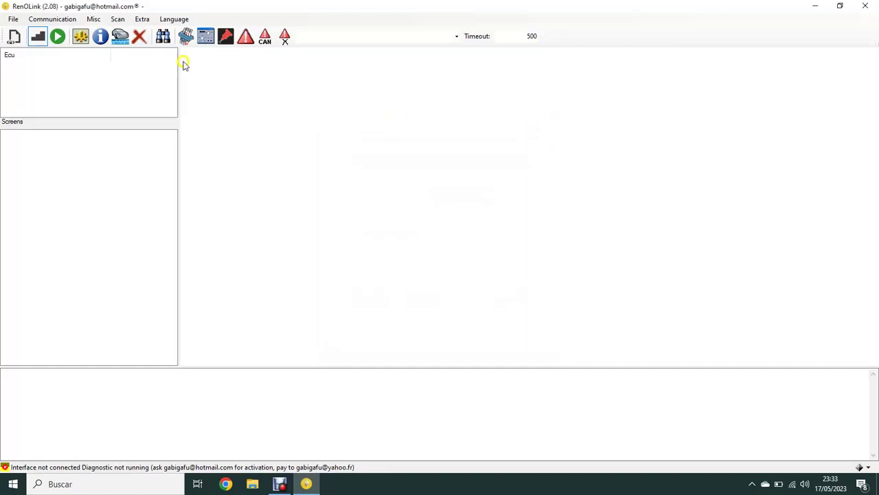
- Examine the full list of UCH models supported by the Keys function and close the dialog without choosing one
click(142, 19)
click(159, 56)
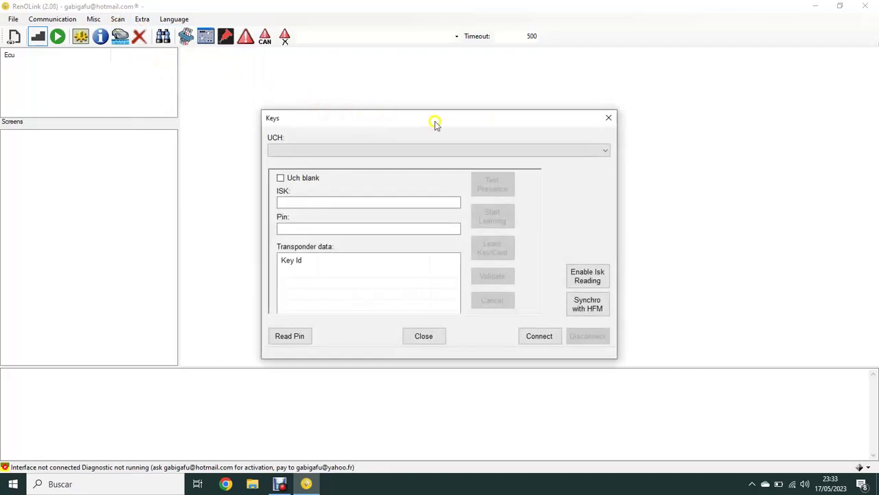
click(604, 150)
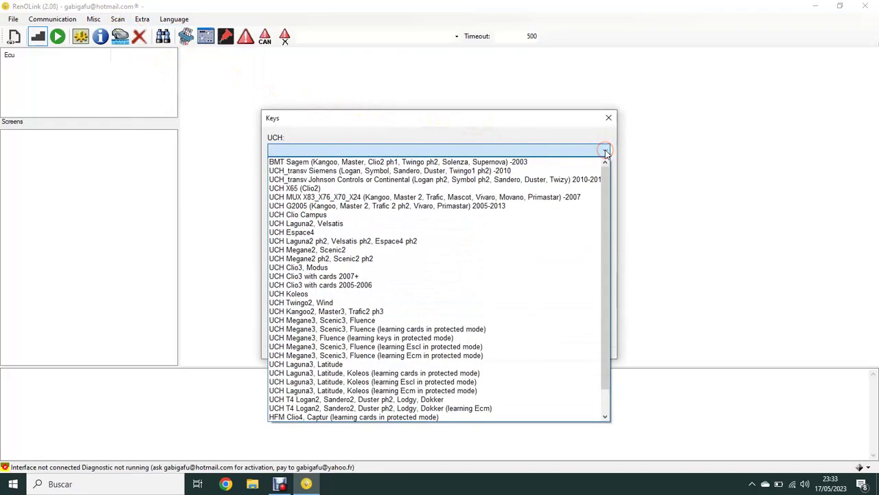
drag(606, 184, 604, 155)
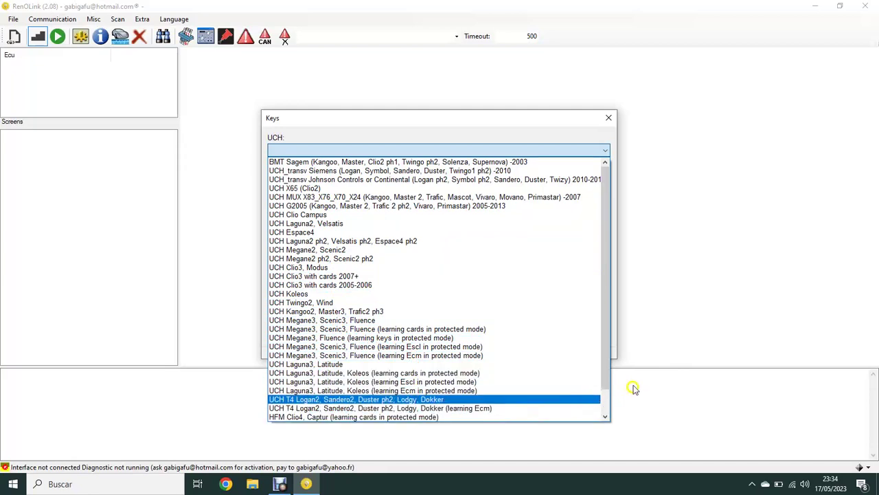
drag(606, 375, 619, 427)
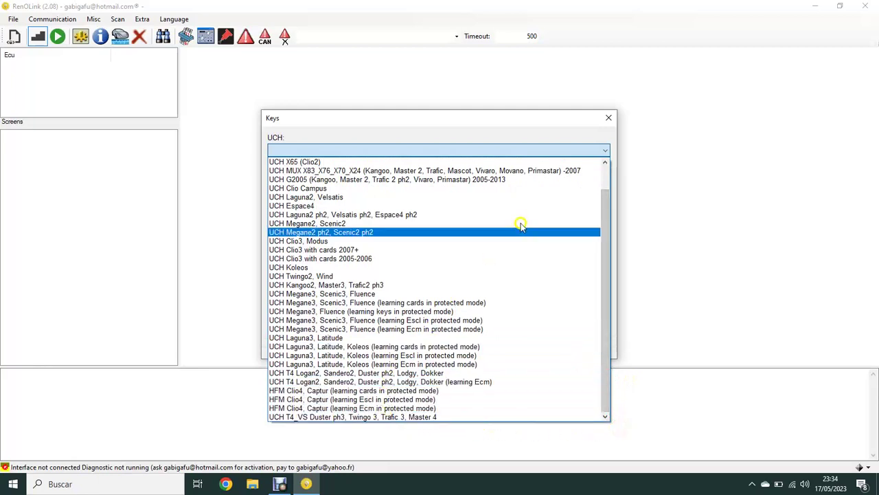
click(608, 122)
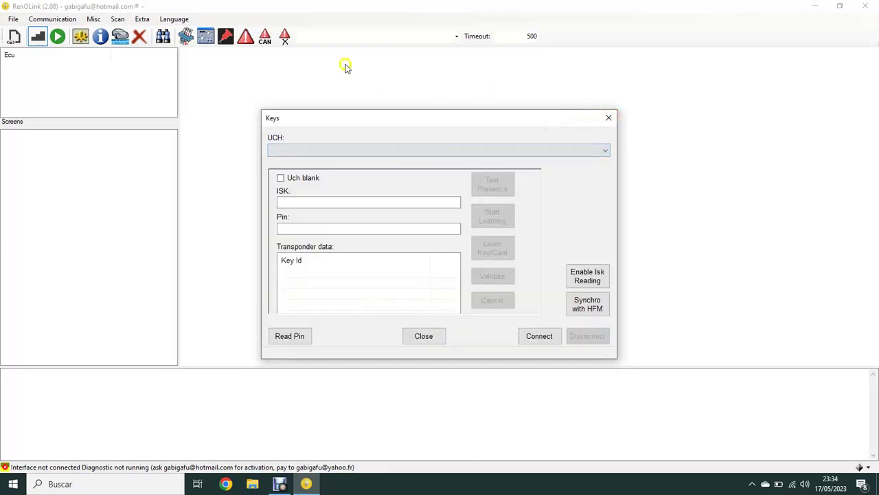
click(609, 117)
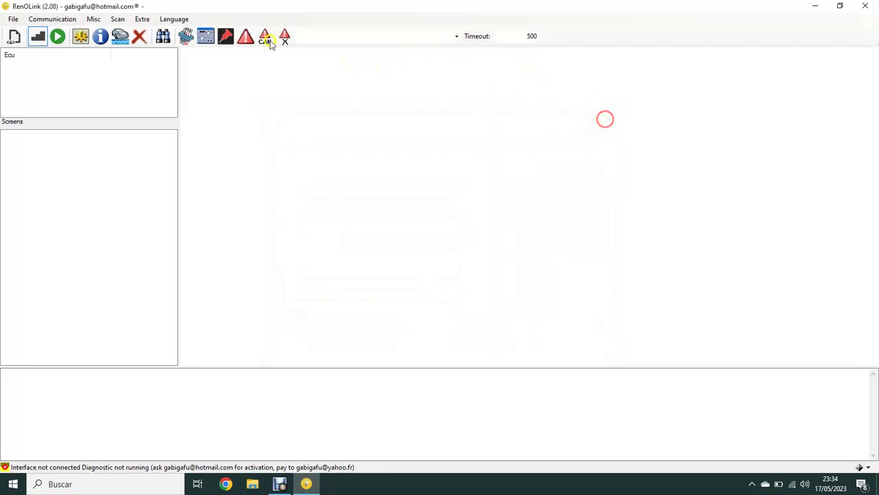
- Examine the airbag modules offered by the Airbag Cleaner and close it without choosing one
click(144, 19)
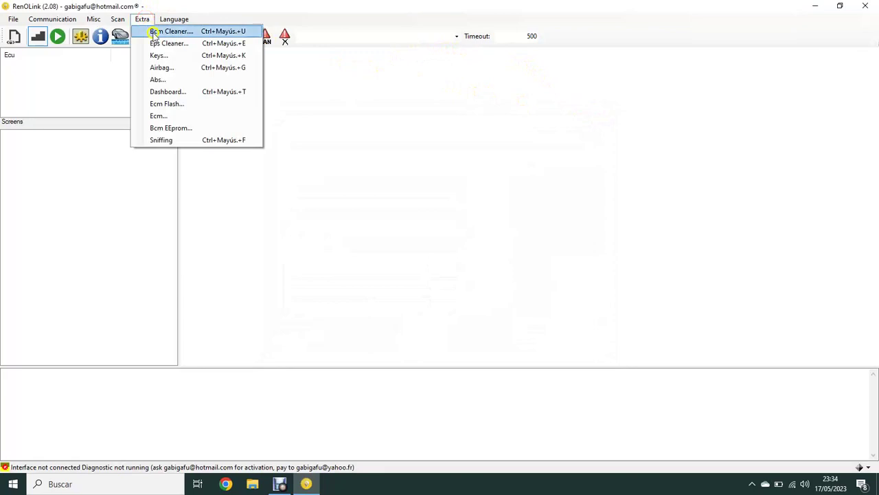
click(162, 67)
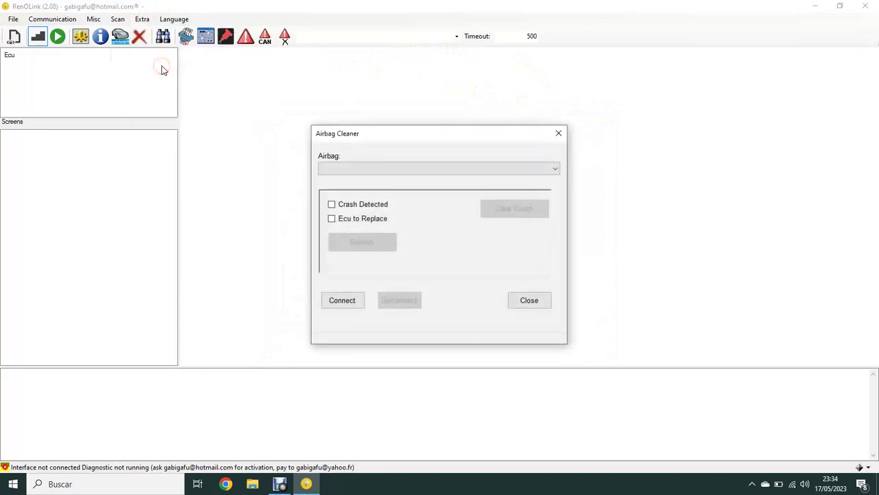
click(554, 175)
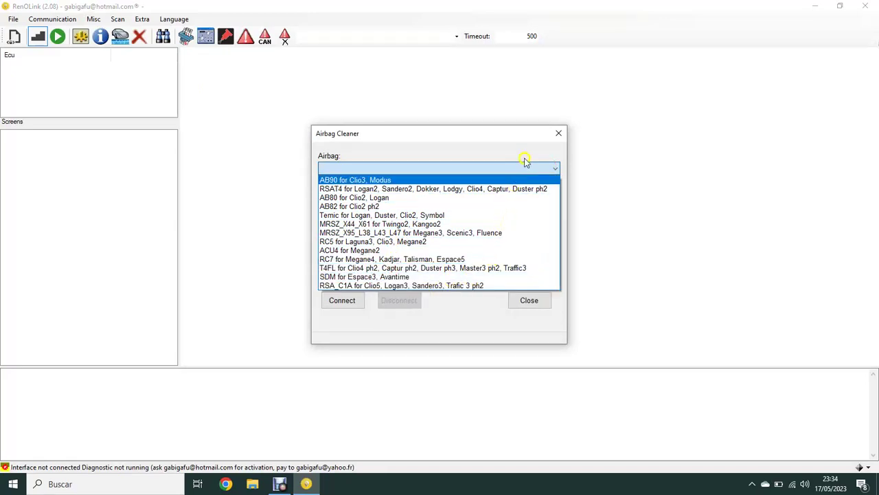
click(562, 133)
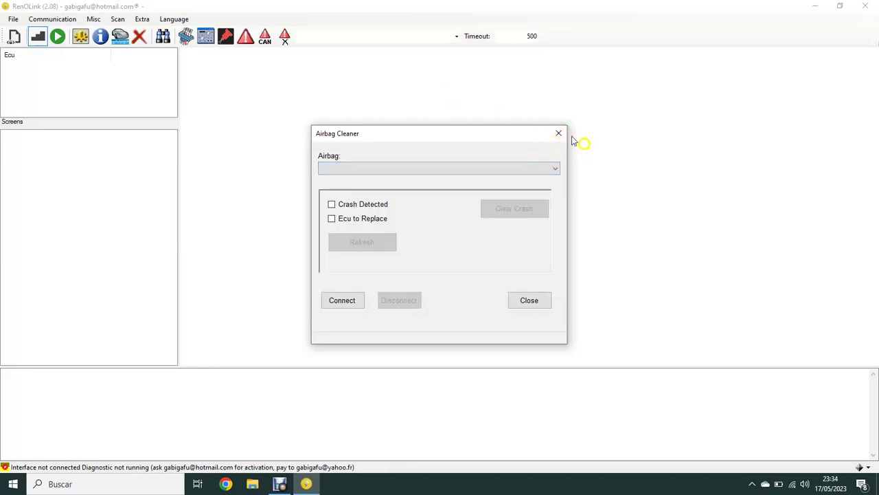
click(560, 133)
click(142, 19)
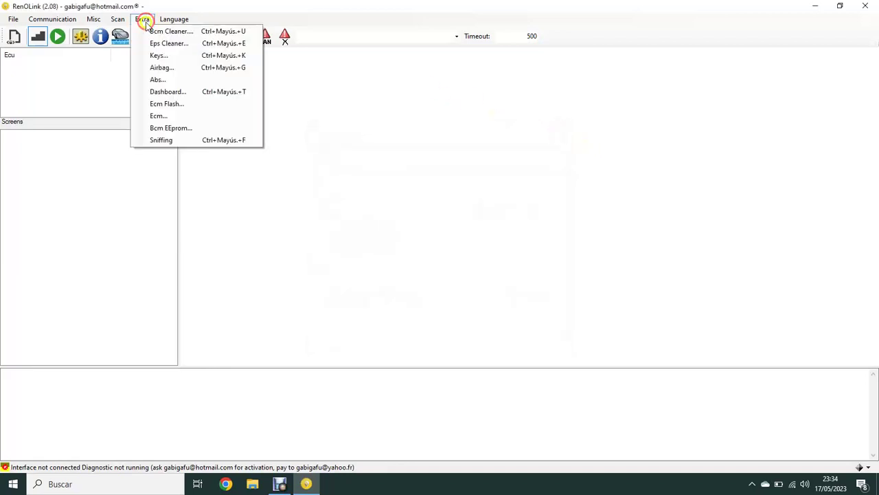
click(158, 79)
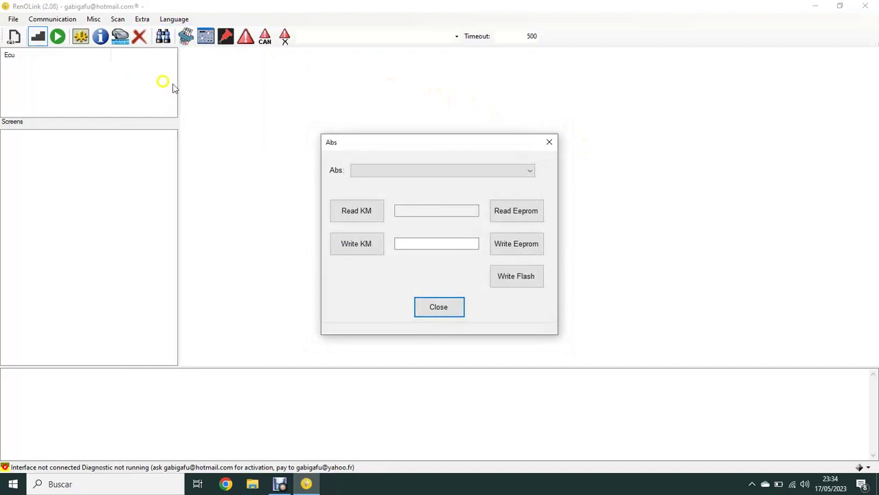
click(552, 144)
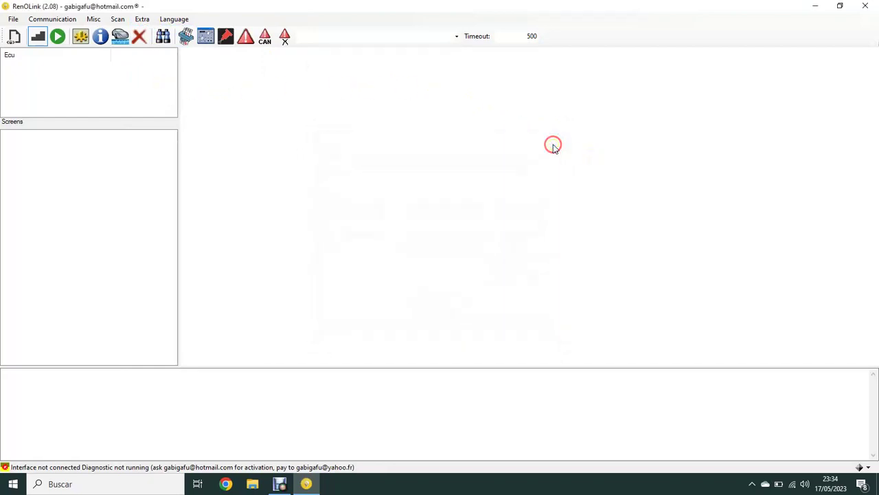
- Examine the ABS modules supported by the Abs function and close the dialog without choosing one
click(143, 18)
click(168, 81)
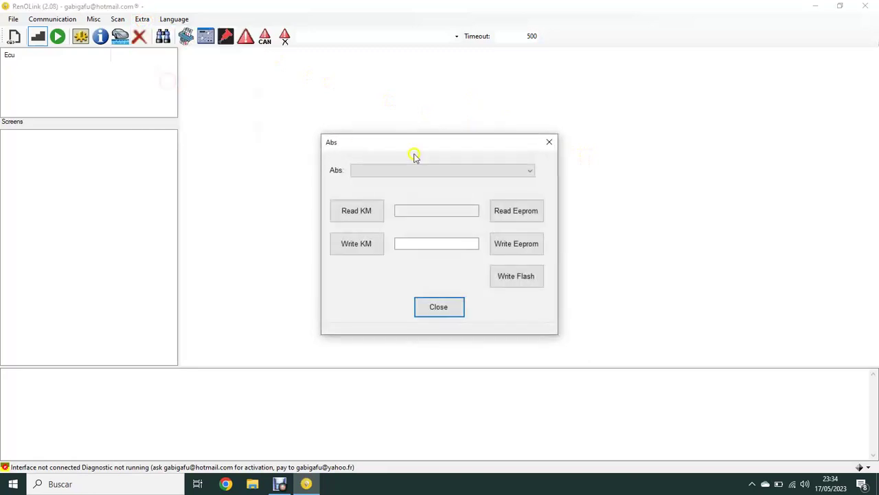
click(524, 172)
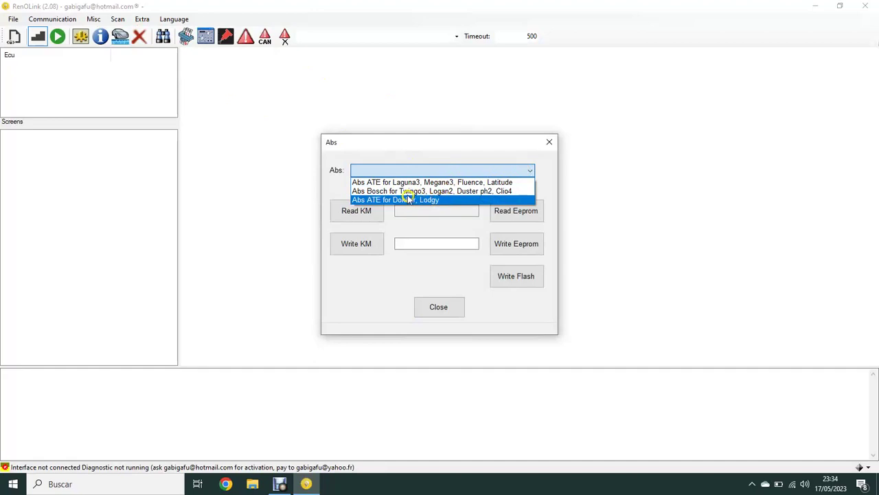
click(552, 145)
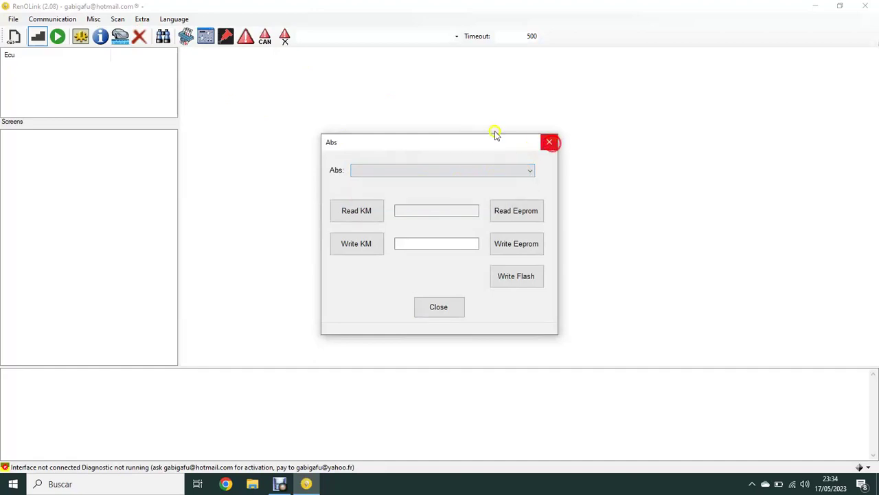
click(548, 145)
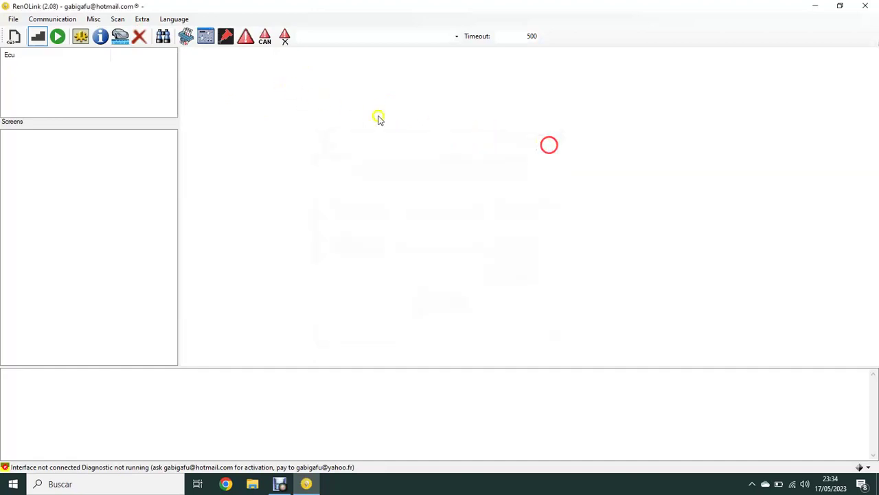
- Examine the instrument cluster models supported by the Dashboard function and close the Tdb dialog without choosing one
click(141, 19)
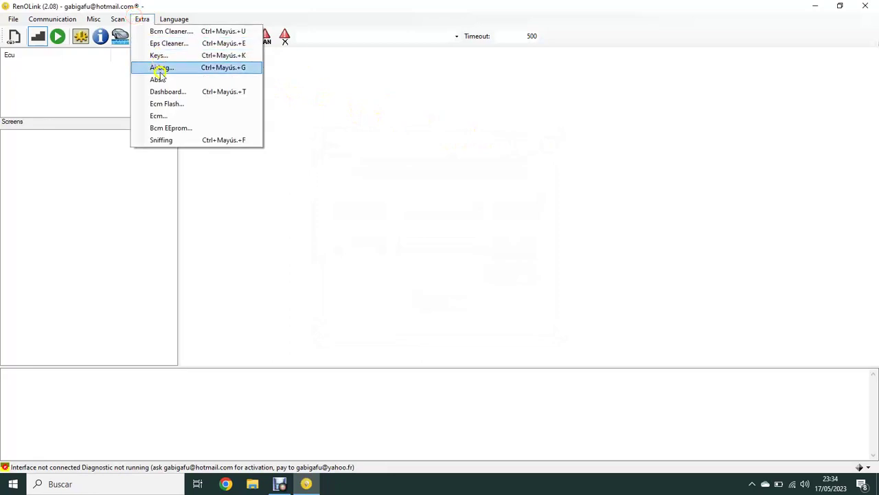
click(164, 92)
click(580, 142)
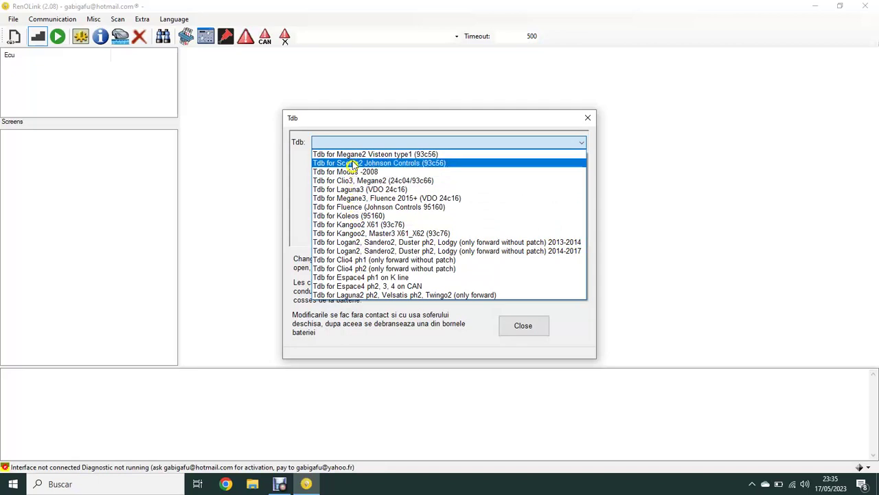
click(587, 120)
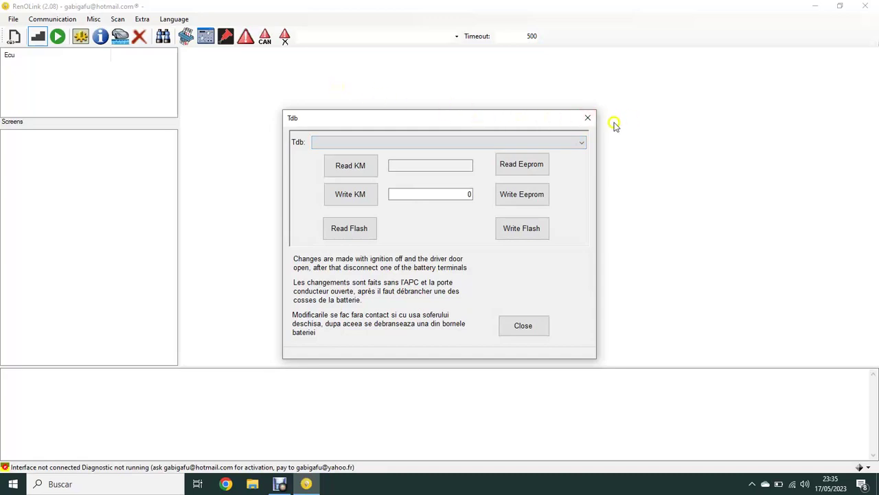
click(587, 118)
- Examine the engine control units supported by the Ecm Flash function and close it without choosing one
click(143, 19)
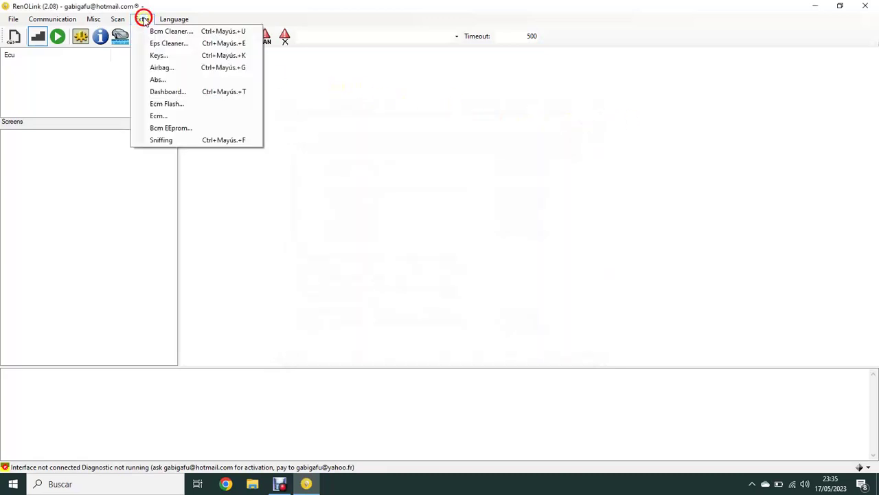
click(165, 104)
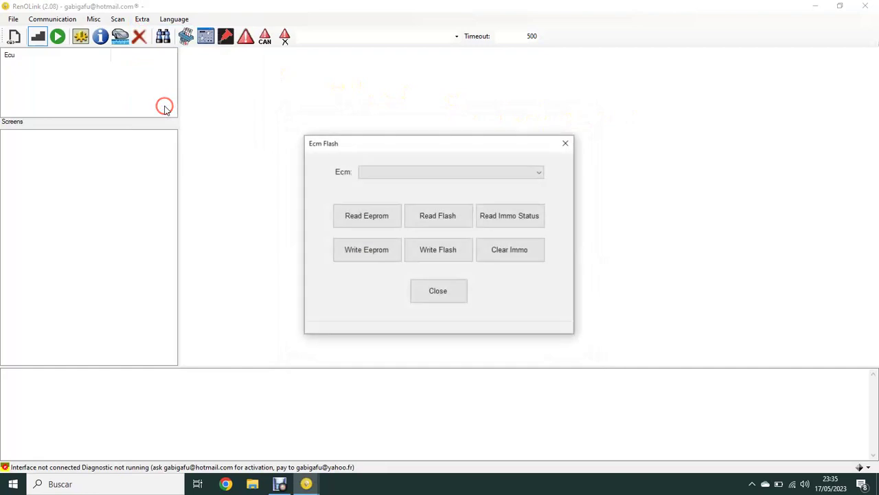
click(540, 173)
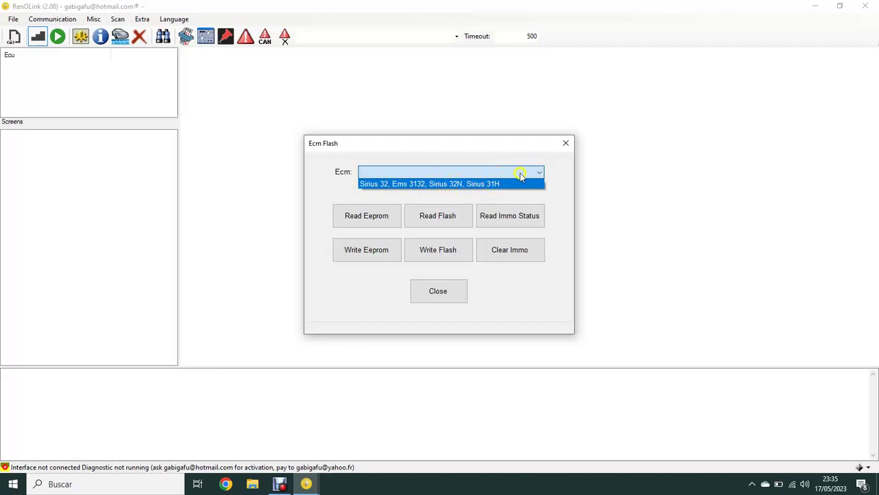
click(566, 144)
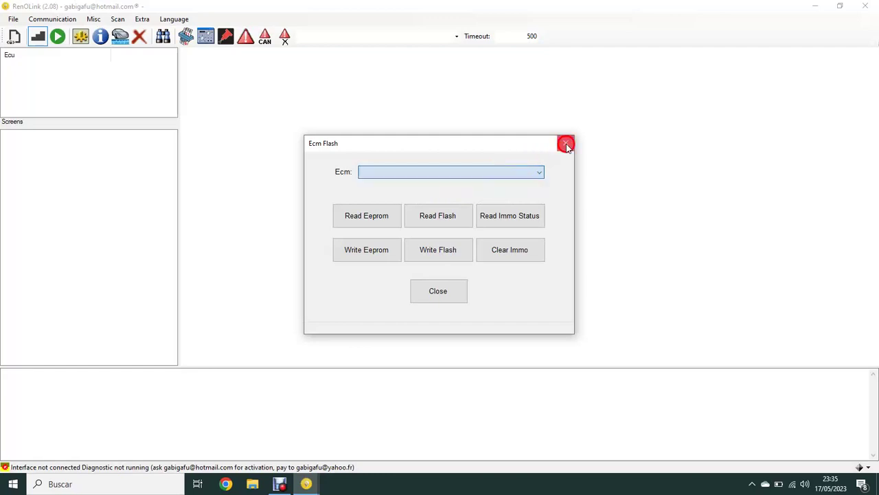
click(566, 144)
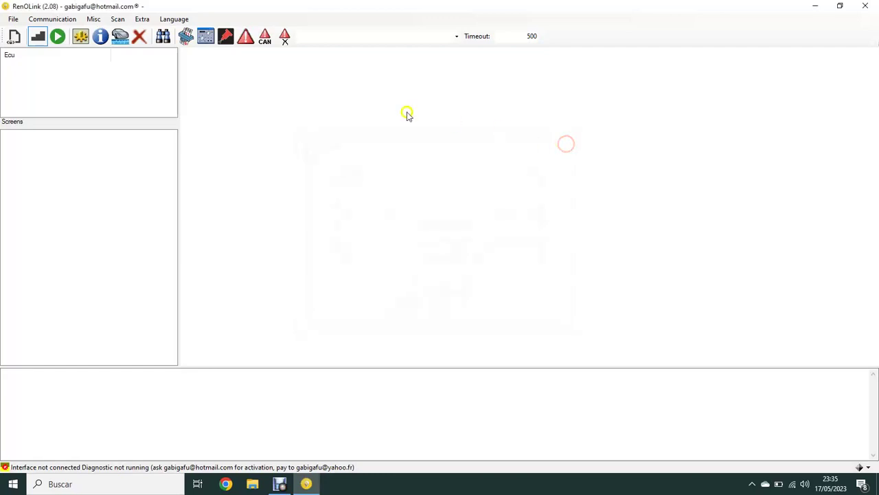
- Examine the UCH models supported by the Bcm EEprom function and close the dialog without choosing one
click(141, 19)
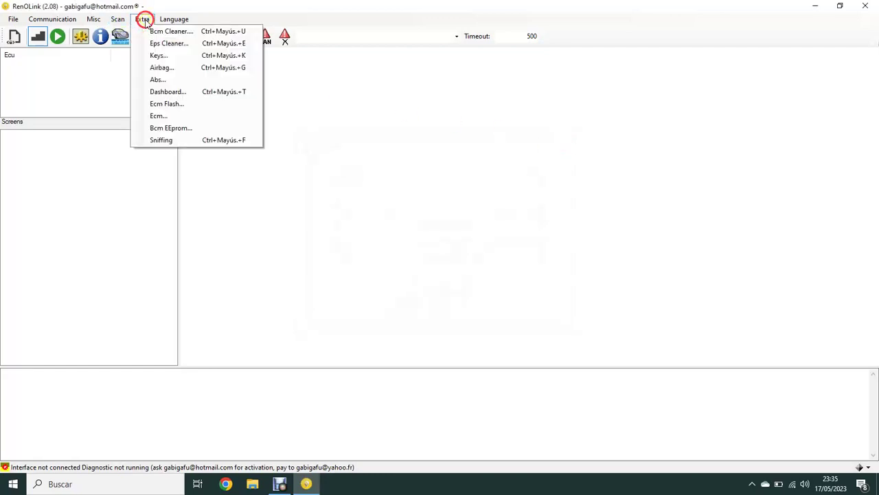
click(170, 129)
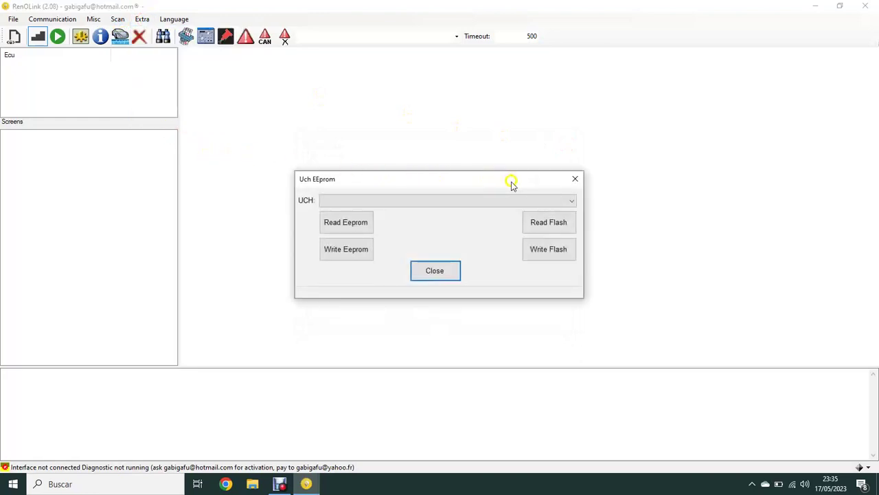
click(571, 200)
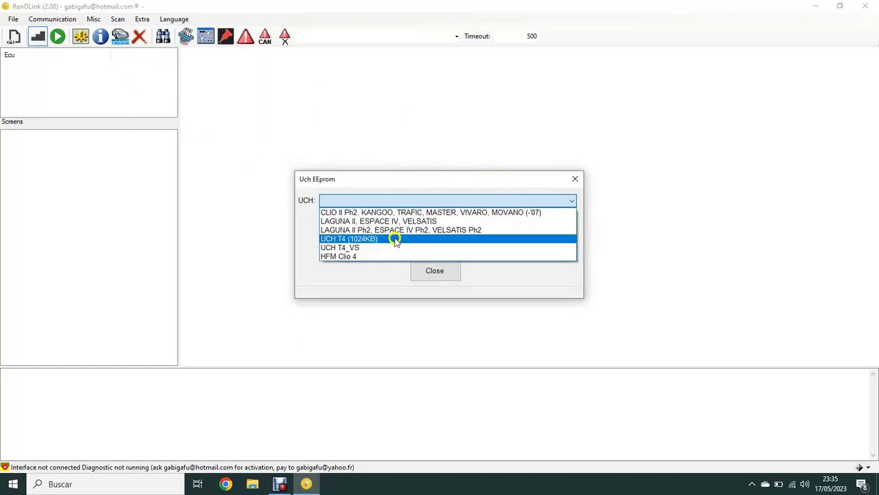
click(516, 178)
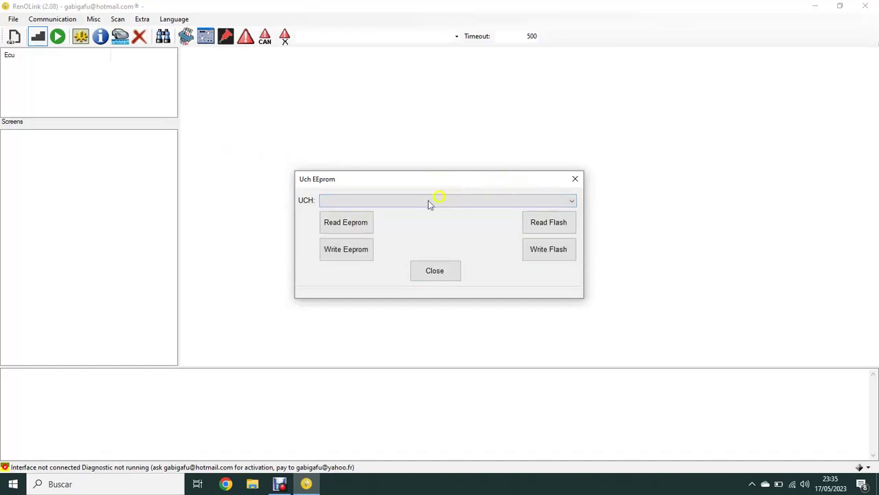
click(574, 179)
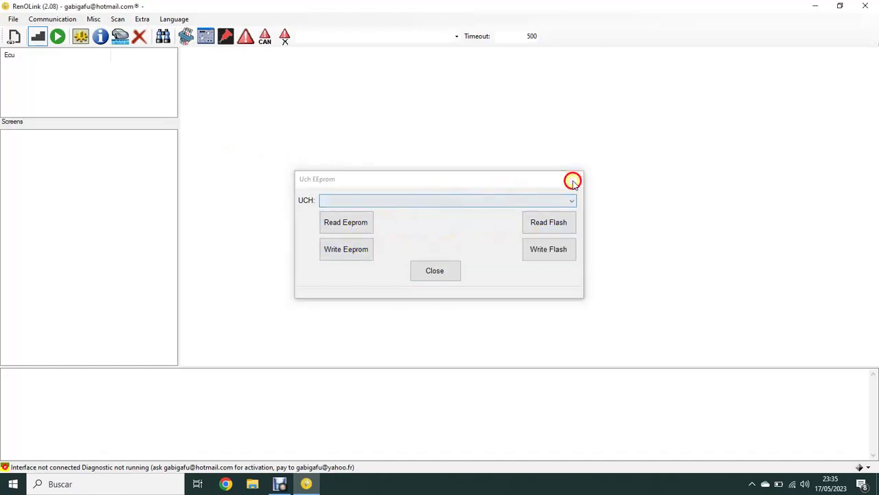
click(141, 18)
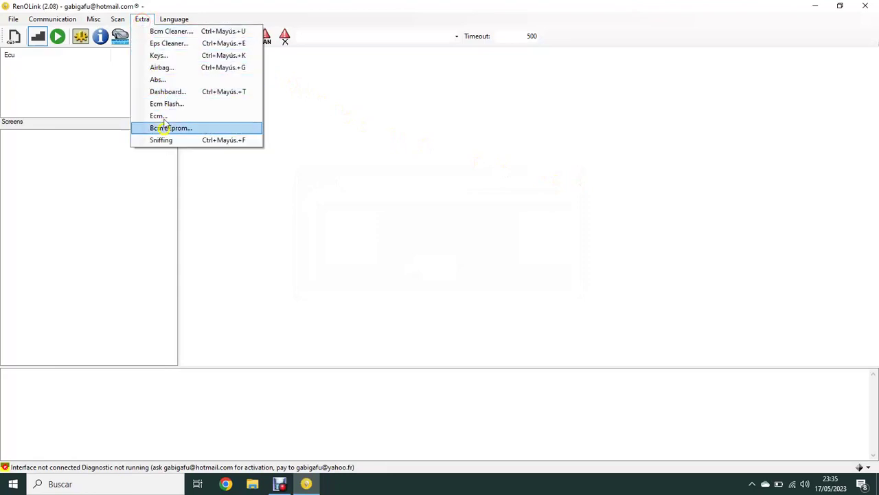
click(142, 18)
click(93, 19)
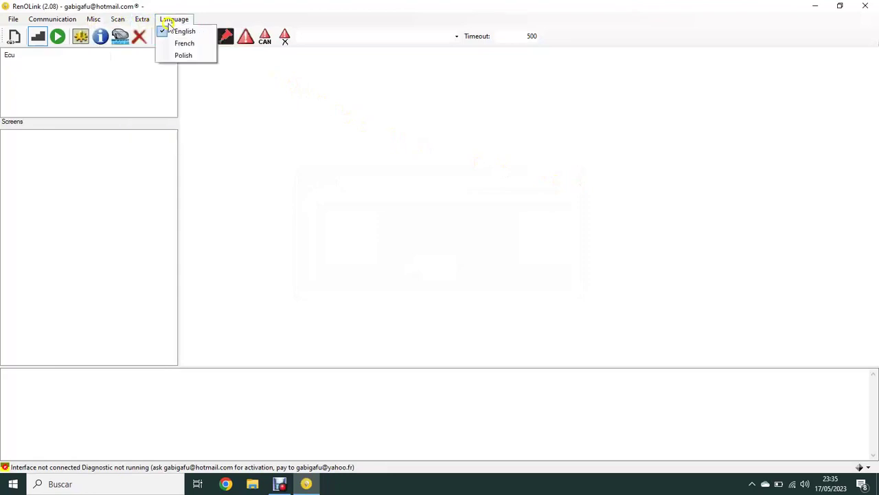
mouse_move(151, 23)
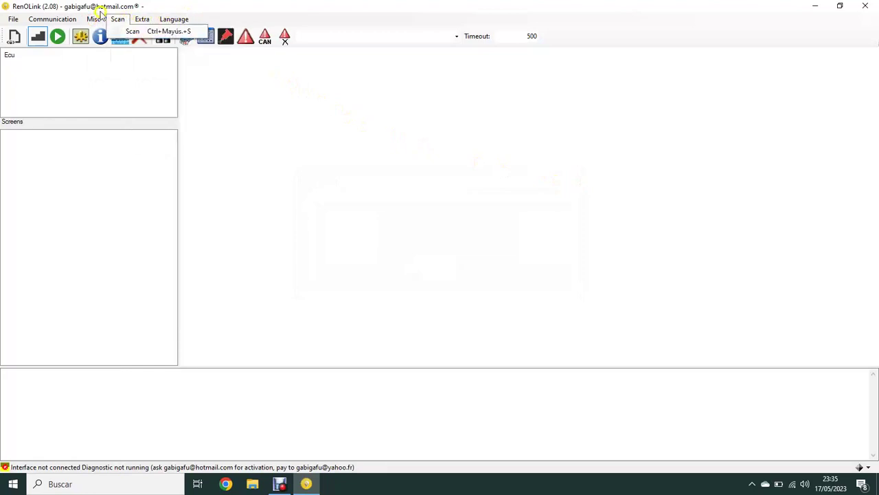
mouse_move(69, 18)
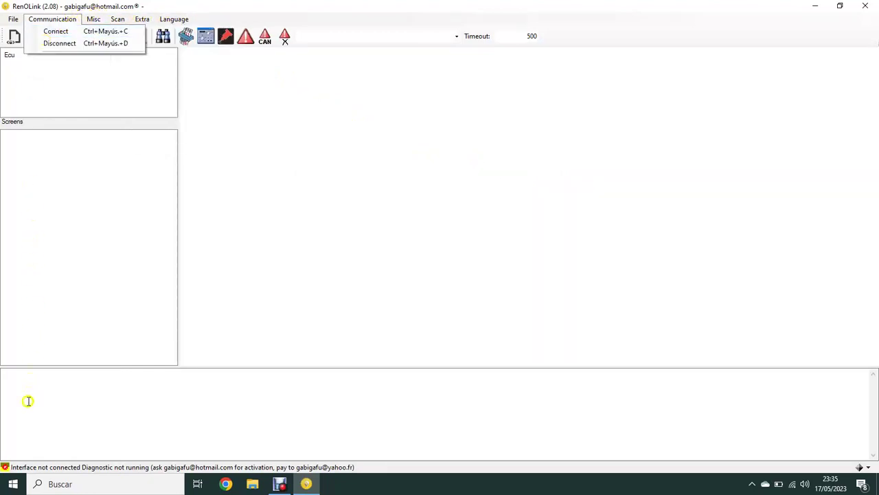